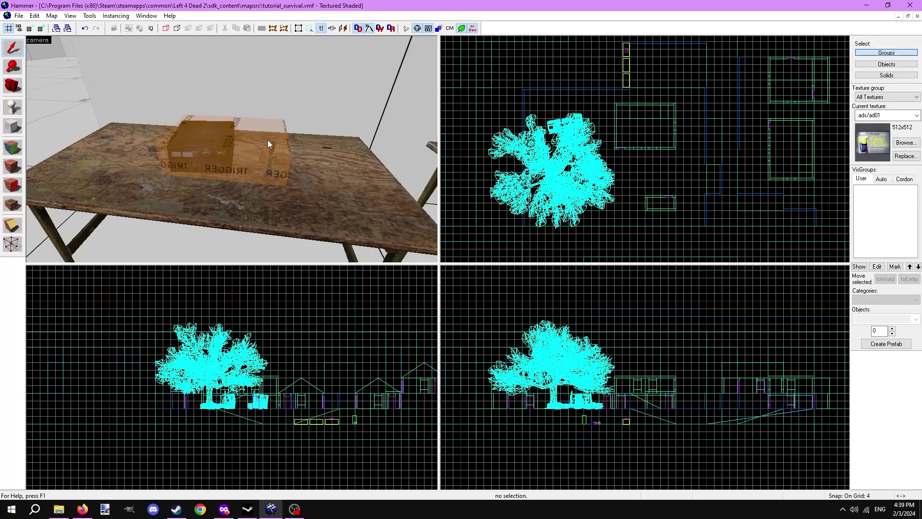
Step: Give the table's func_button an OnPressed output targeting director with input PanicEvent
{"action": "double_click", "coordinate": [267, 140]}
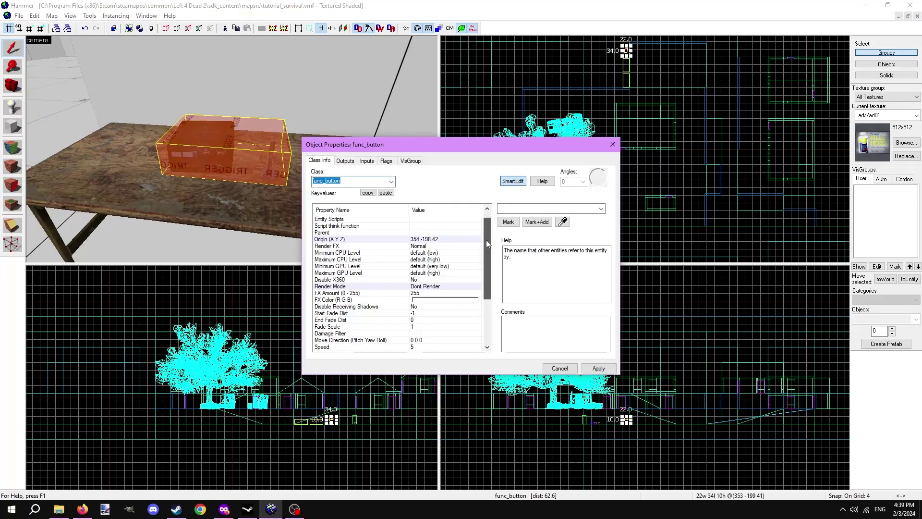
{"action": "left_click_drag", "start_coordinate": [486, 242], "coordinate": [491, 310]}
{"action": "scroll", "coordinate": [491, 321], "scroll_direction": "up", "scroll_amount": 10}
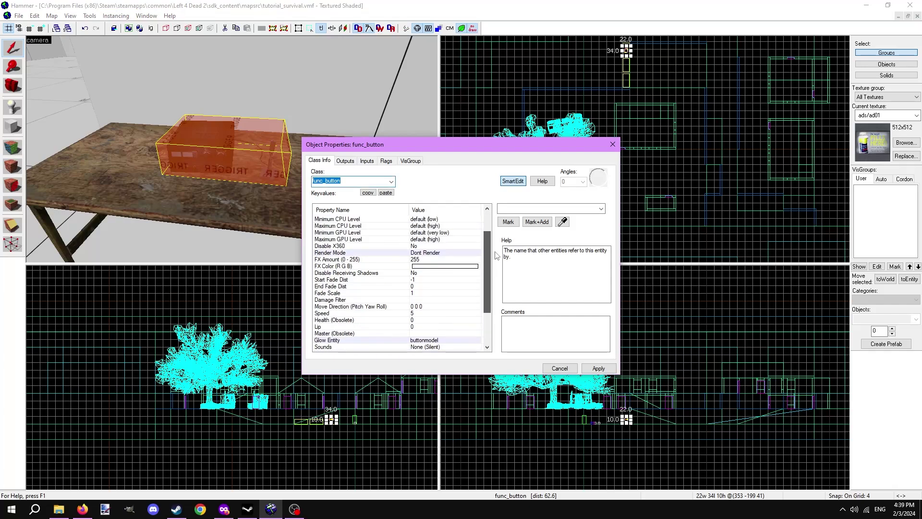
{"action": "left_click", "coordinate": [345, 161]}
{"action": "left_click", "coordinate": [368, 346]}
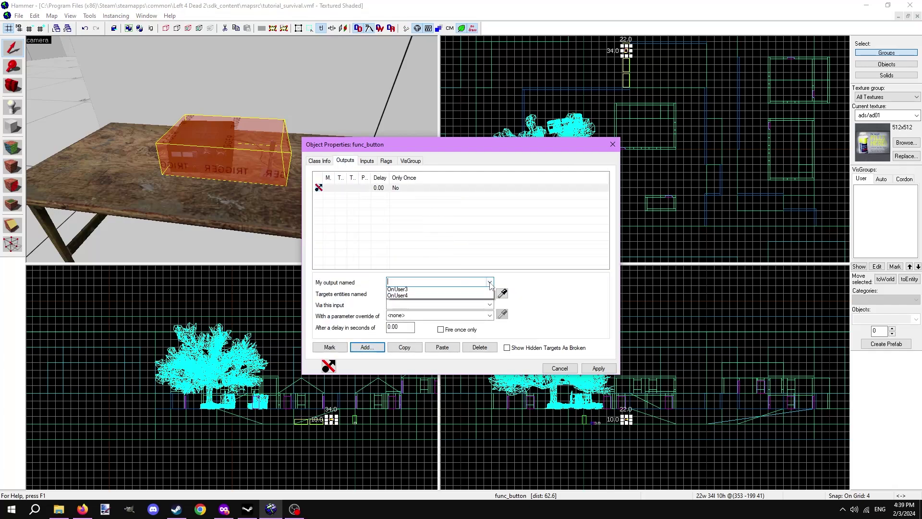
{"action": "left_click", "coordinate": [447, 321]}
{"action": "left_click", "coordinate": [462, 295]}
{"action": "left_click", "coordinate": [399, 312]}
{"action": "left_click", "coordinate": [489, 304]}
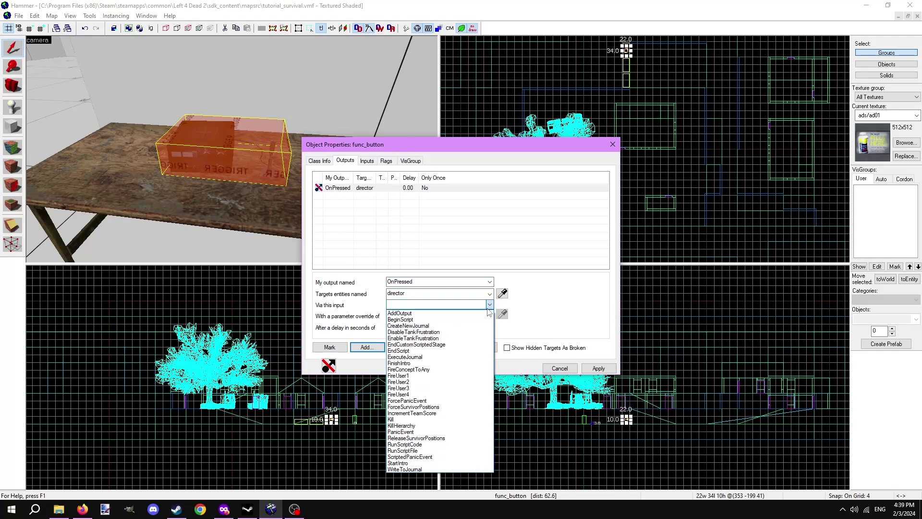
{"action": "left_click", "coordinate": [399, 431]}
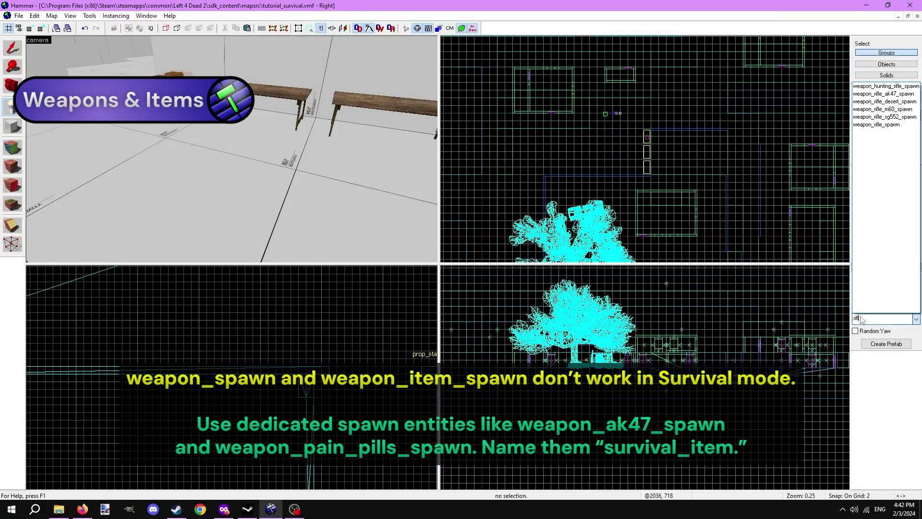
Step: Place a weapon_rifle_spawn by the tables and name it survival_item
{"action": "left_click", "coordinate": [889, 126]}
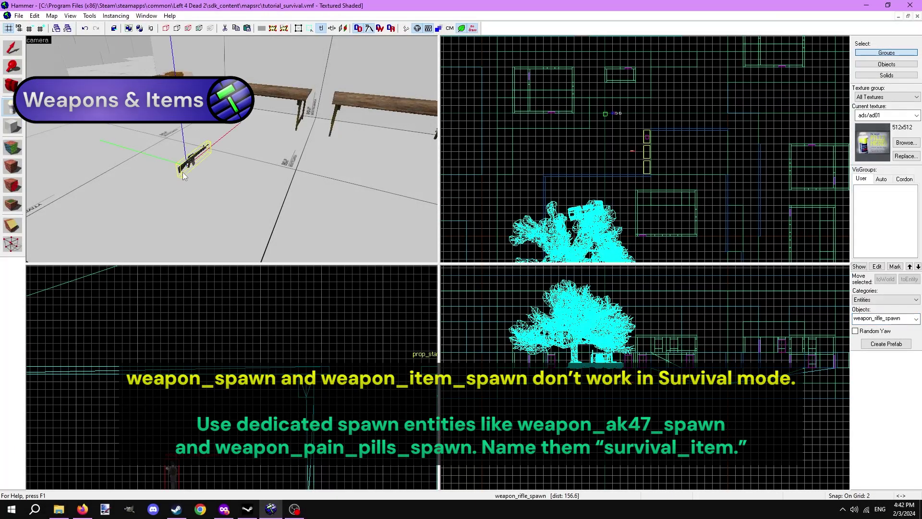
{"action": "scroll", "coordinate": [232, 149], "scroll_direction": "up", "scroll_amount": 3}
{"action": "double_click", "coordinate": [189, 171]}
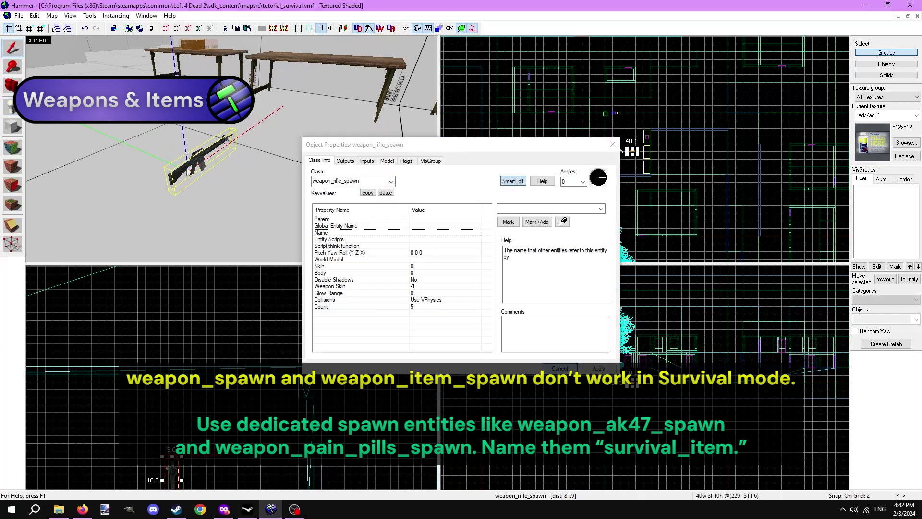
{"action": "left_click", "coordinate": [509, 208]}
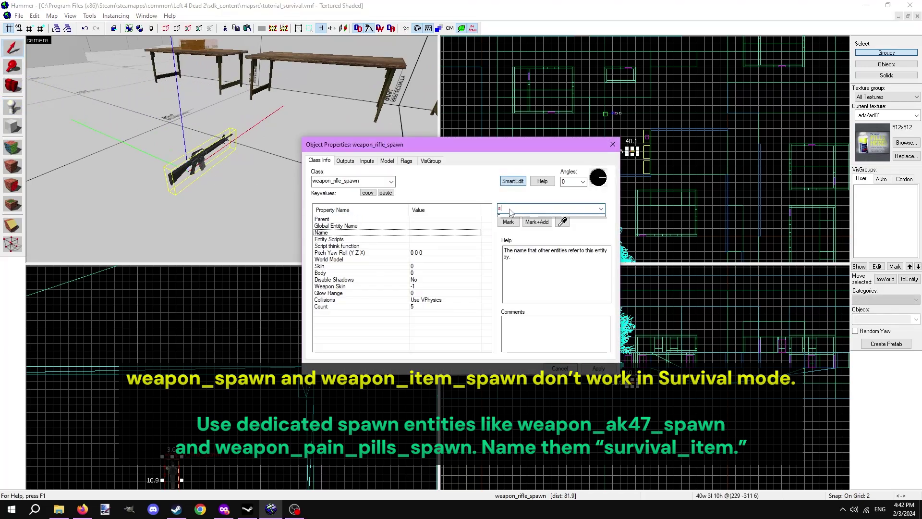
{"action": "type", "text": "urvival_item"}
{"action": "key", "text": "Return"}
{"action": "left_click", "coordinate": [564, 367]}
Step: Place a weapon_pain_pills_spawn next to the rifle and name it survival_item too
{"action": "key", "text": "shift+e"}
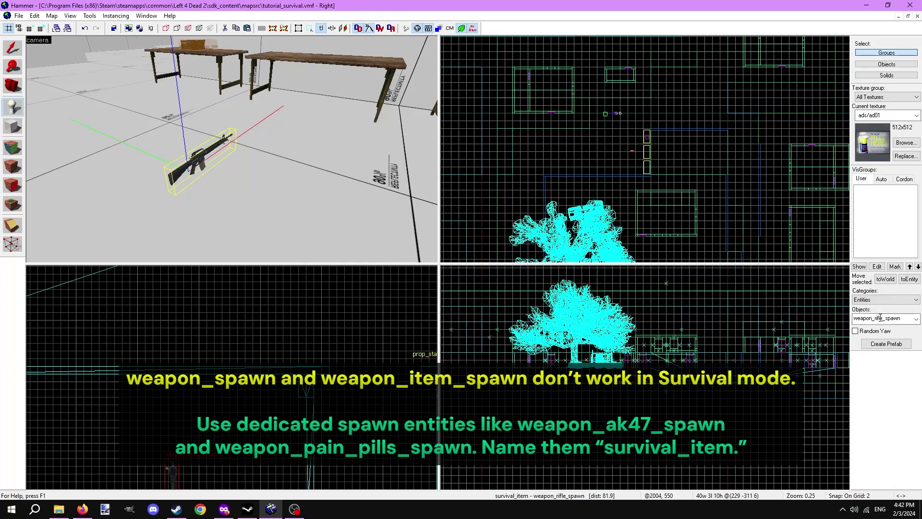
{"action": "type", "text": "pills"}
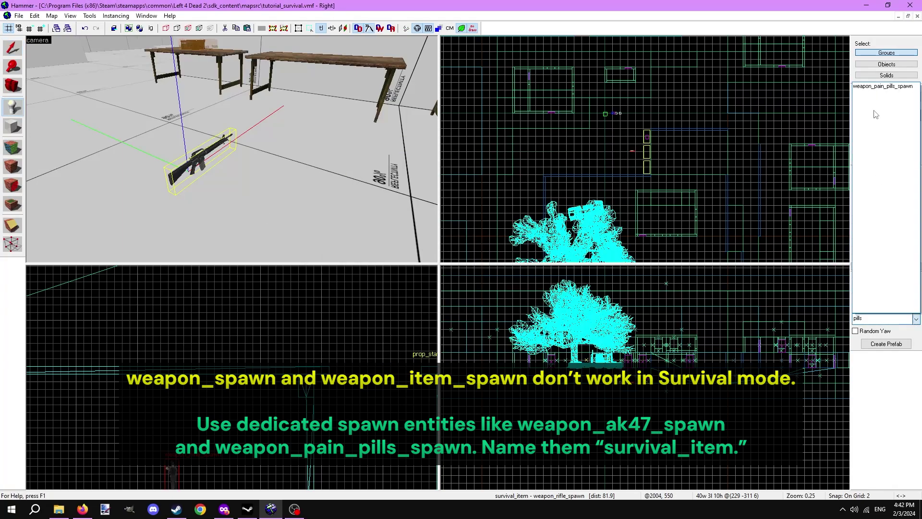
{"action": "left_click", "coordinate": [882, 86]}
{"action": "left_click", "coordinate": [234, 186]}
{"action": "key", "text": "shift+s"}
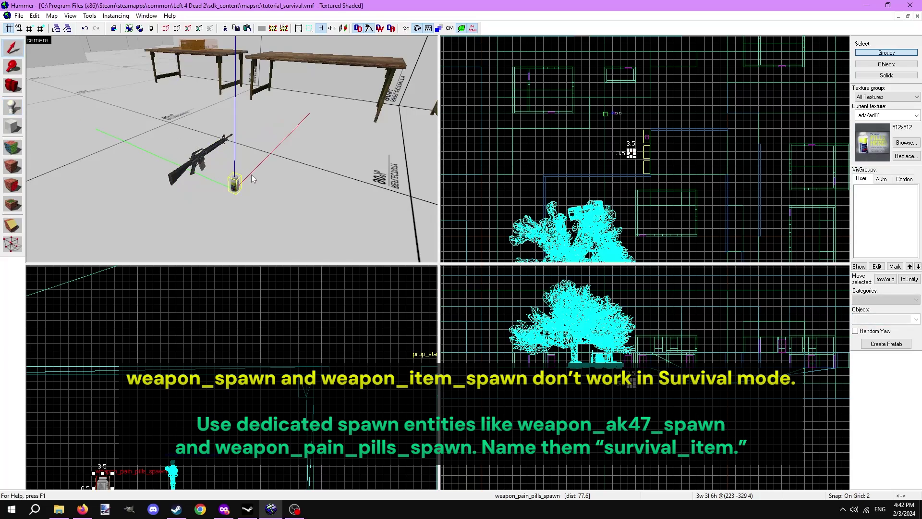
{"action": "key", "text": "alt+Return"}
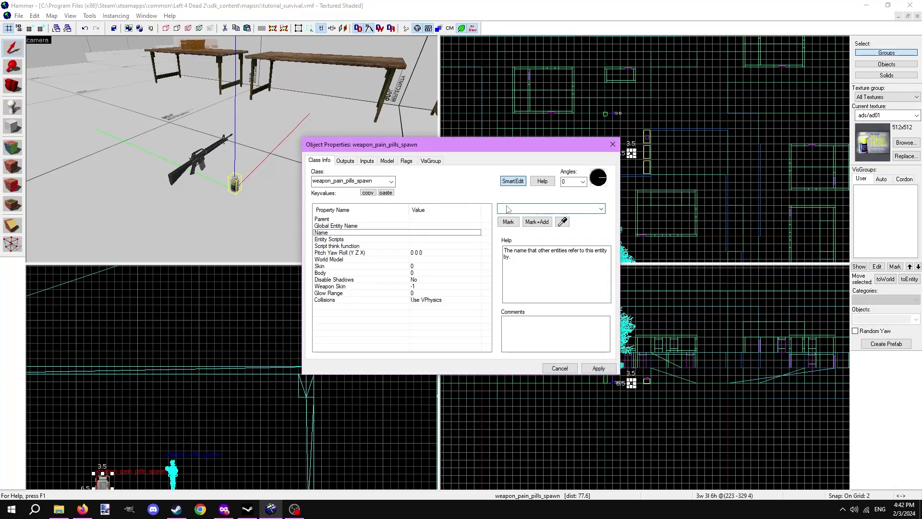
{"action": "type", "text": "survival_item"}
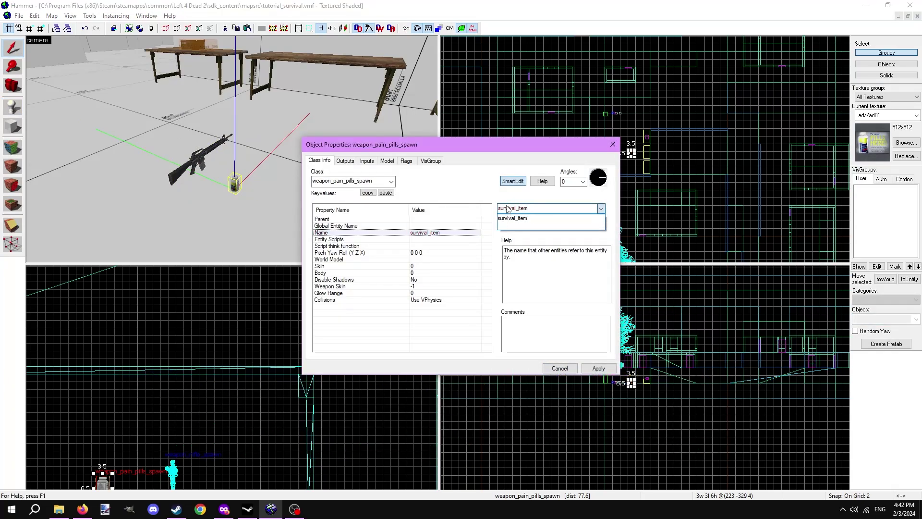
{"action": "key", "text": "Return"}
{"action": "left_click", "coordinate": [597, 368]}
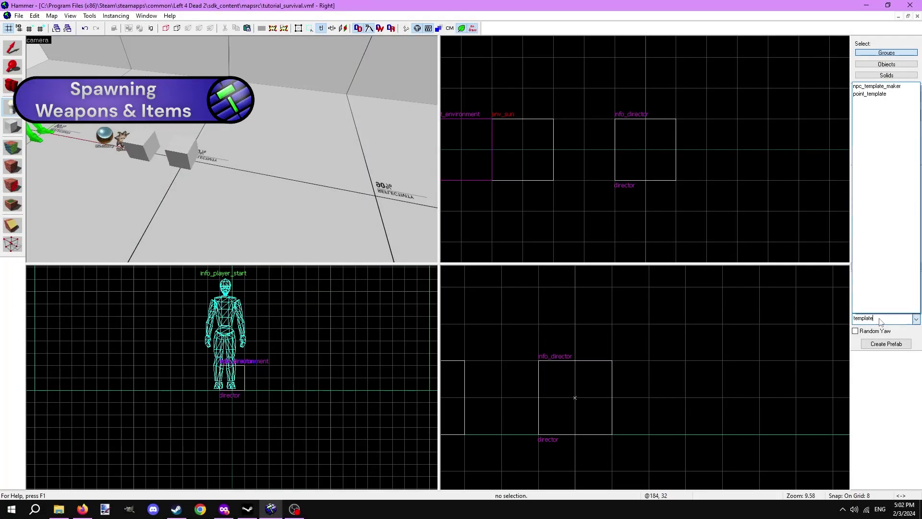
Step: Place a point_template in the map and name it survival_template
{"action": "left_click", "coordinate": [872, 100]}
{"action": "left_click", "coordinate": [225, 170]}
{"action": "left_click", "coordinate": [11, 48]}
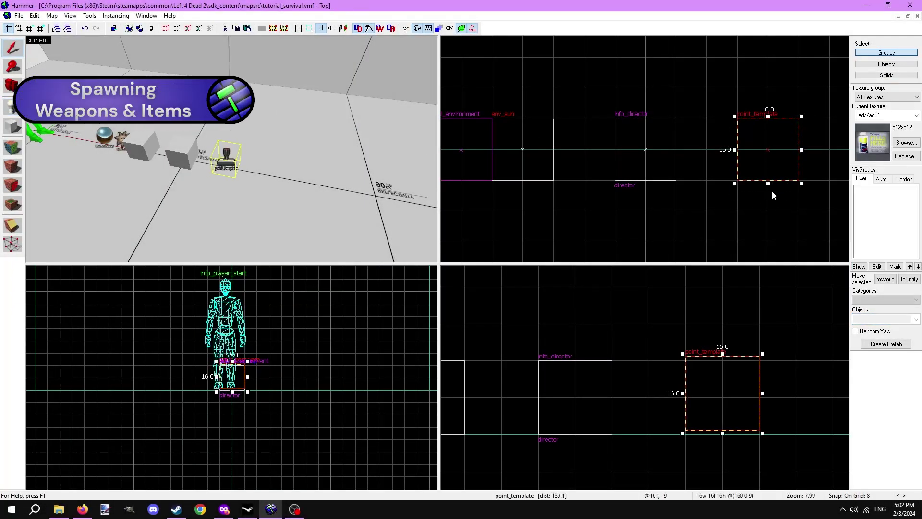
{"action": "double_click", "coordinate": [222, 168]}
{"action": "left_click", "coordinate": [501, 213]}
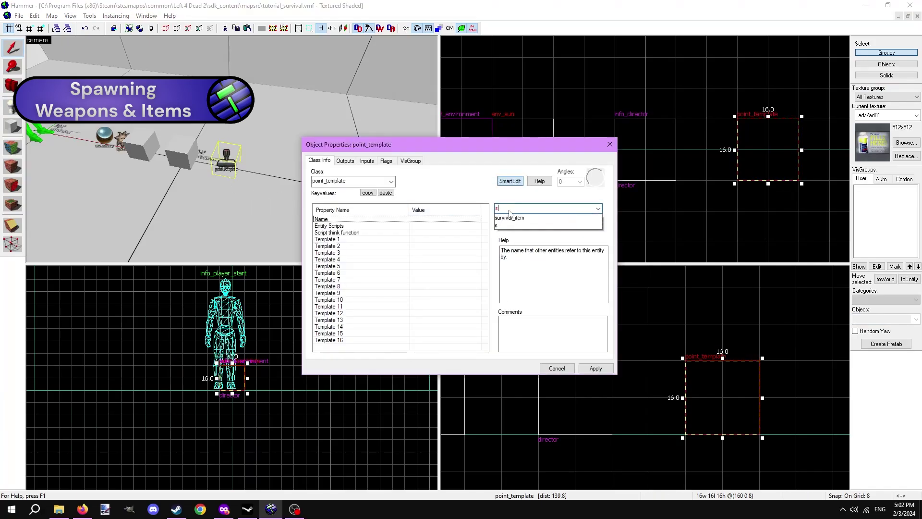
{"action": "type", "text": "survival_template"}
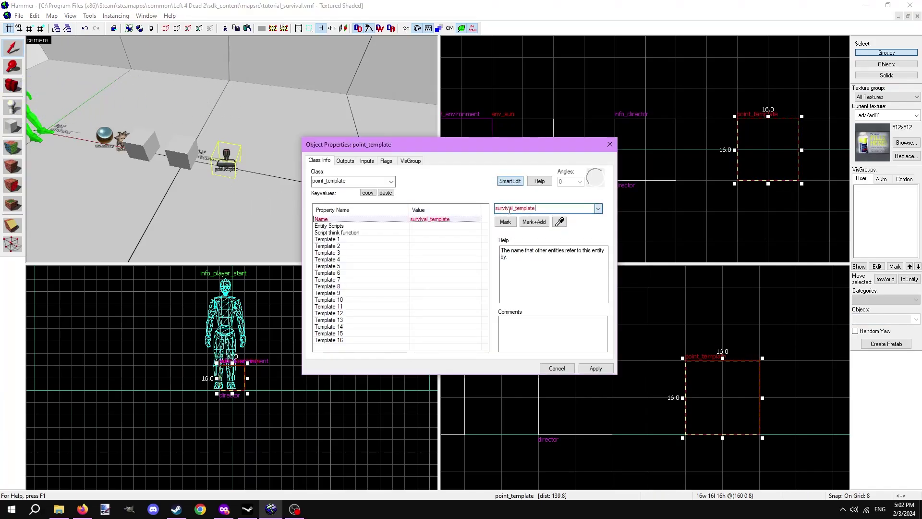
{"action": "key", "text": "Return"}
Step: Set the template's Template 1 to the existing entity name survival_item
{"action": "left_click", "coordinate": [429, 240]}
{"action": "left_click", "coordinate": [597, 209]}
{"action": "left_click", "coordinate": [561, 242]}
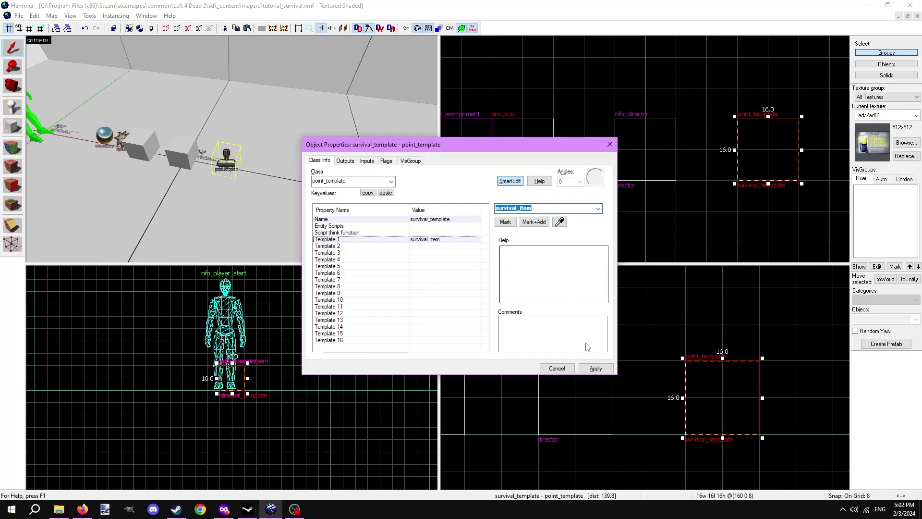
Step: Place an info_gamemode and start a new output firing on OnSurvivalPostIO
{"action": "left_click", "coordinate": [556, 370]}
{"action": "key", "text": "shift+e"}
{"action": "type", "text": "gam"}
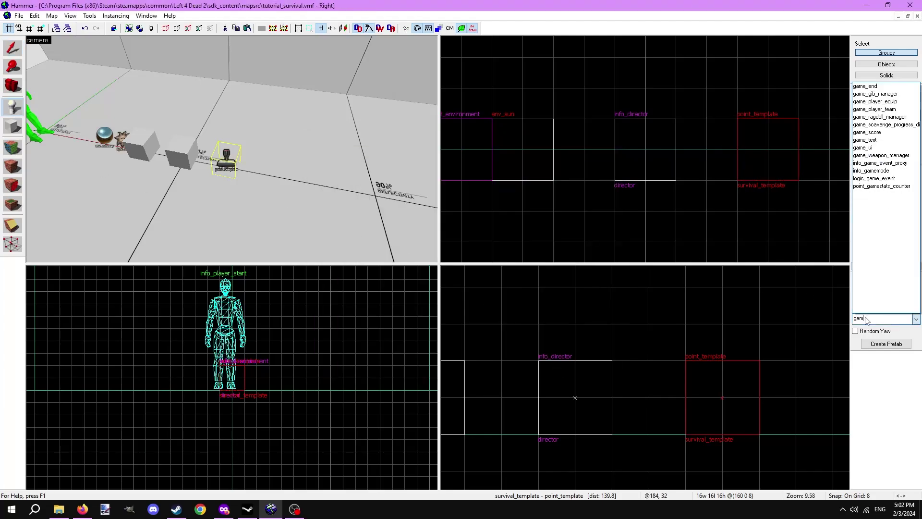
{"action": "type", "text": "info_gamemode"}
{"action": "key", "text": "shift+s"}
{"action": "key", "text": "alt+Return"}
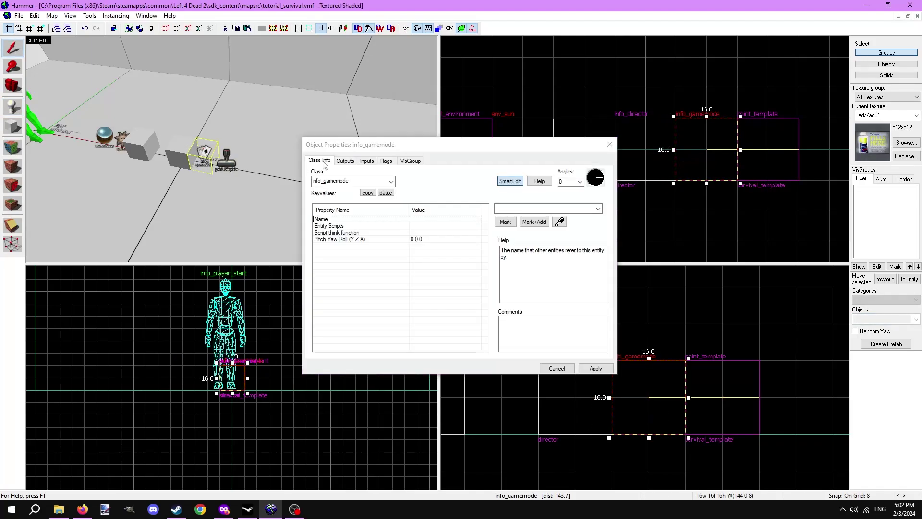
{"action": "left_click", "coordinate": [344, 161]}
{"action": "left_click", "coordinate": [366, 347]}
{"action": "left_click", "coordinate": [489, 282]}
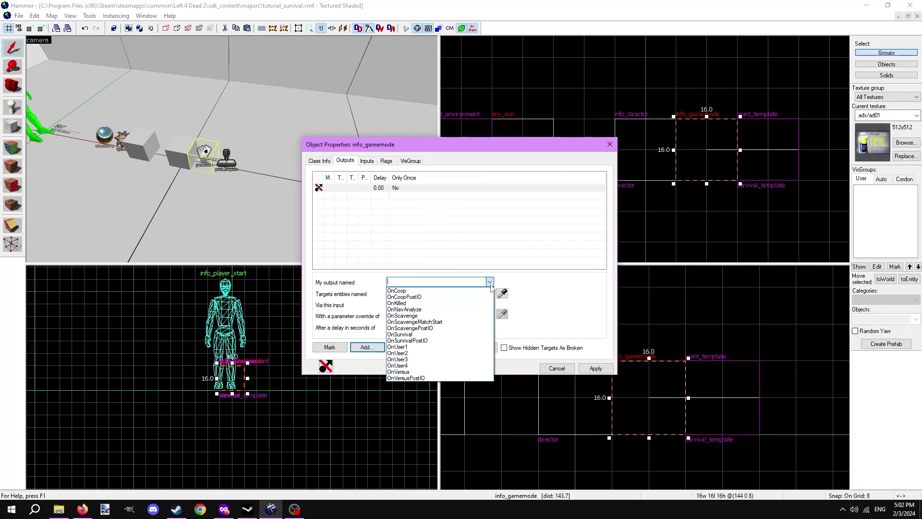
{"action": "left_click", "coordinate": [427, 341]}
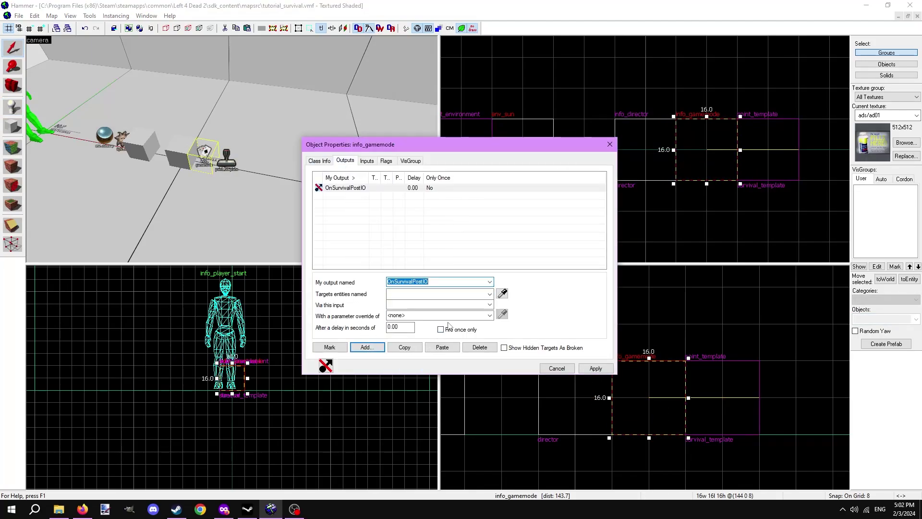
Step: Target survival_template with input ForceSpawn, close properties and look back at the benches
{"action": "left_click", "coordinate": [489, 294]}
{"action": "left_click", "coordinate": [432, 329]}
{"action": "left_click", "coordinate": [489, 304]}
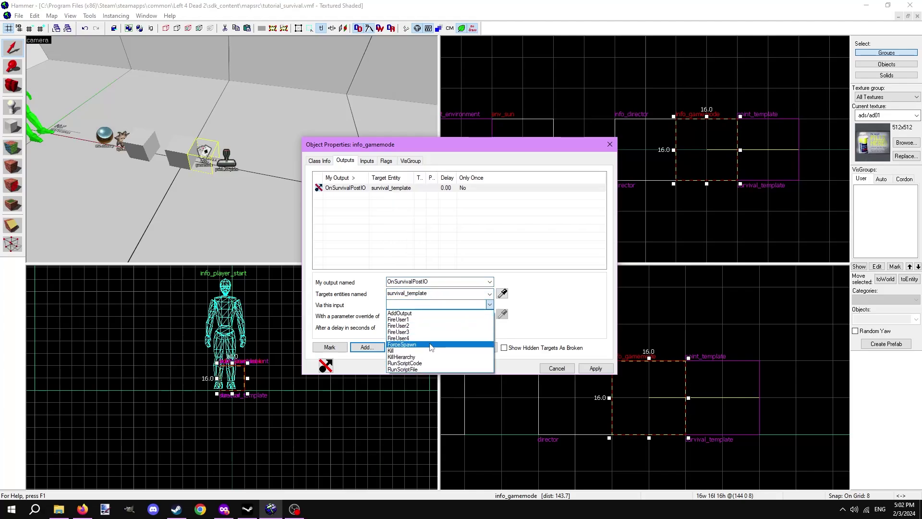
{"action": "left_click", "coordinate": [431, 345]}
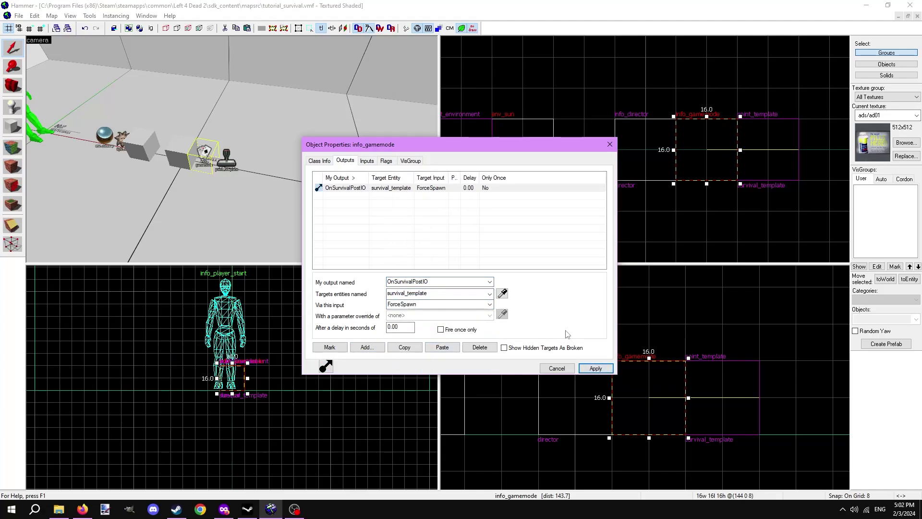
{"action": "left_click", "coordinate": [609, 144]}
{"action": "left_click_drag", "start_coordinate": [306, 193], "coordinate": [232, 150]}
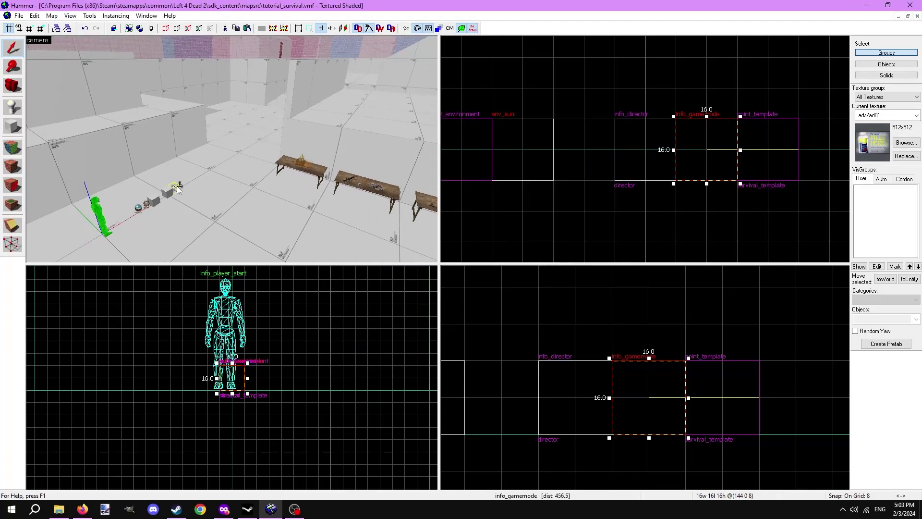
{"action": "key", "text": "Escape"}
{"action": "key", "text": "z"}
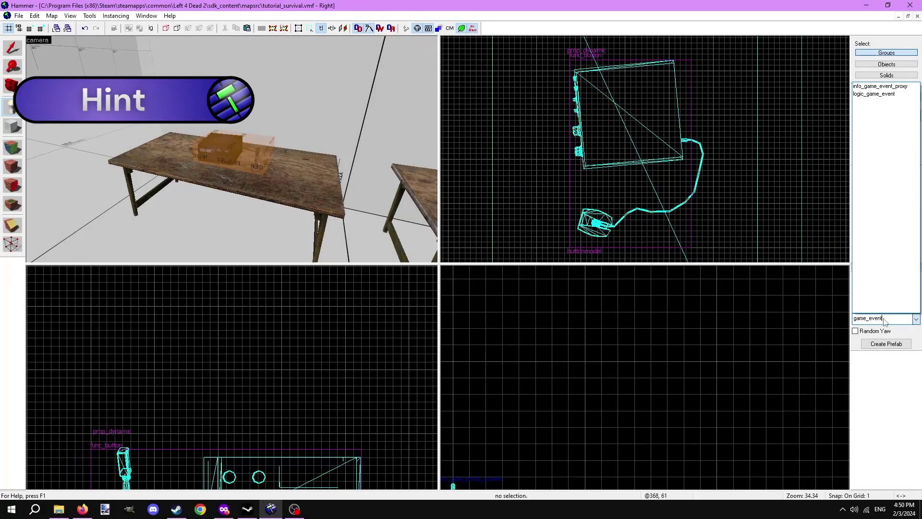
Step: Place an info_game_event_proxy on the table named survival_hint with event explain_survival_radio
{"action": "left_click", "coordinate": [880, 86]}
{"action": "left_click", "coordinate": [237, 145]}
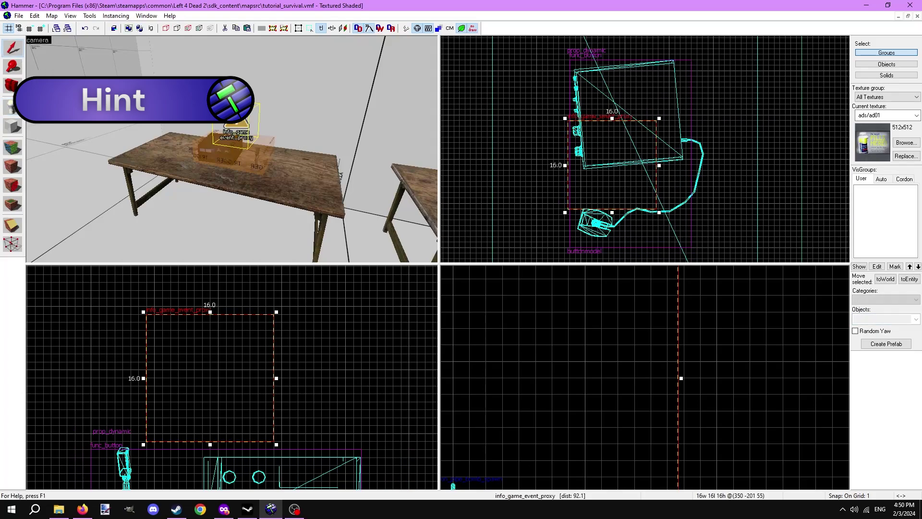
{"action": "key", "text": "alt+Return"}
{"action": "left_click", "coordinate": [532, 209]}
{"action": "type", "text": "surviv"}
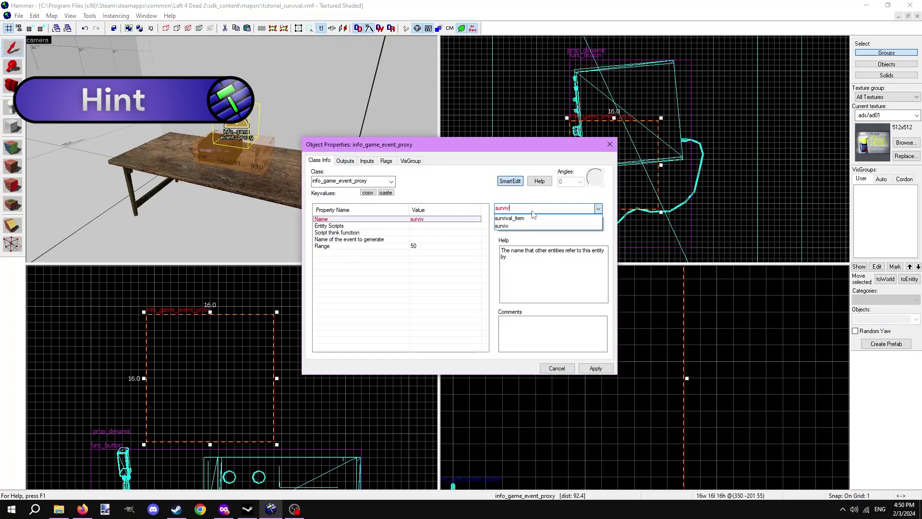
{"action": "type", "text": "al_hint"}
{"action": "key", "text": "Return"}
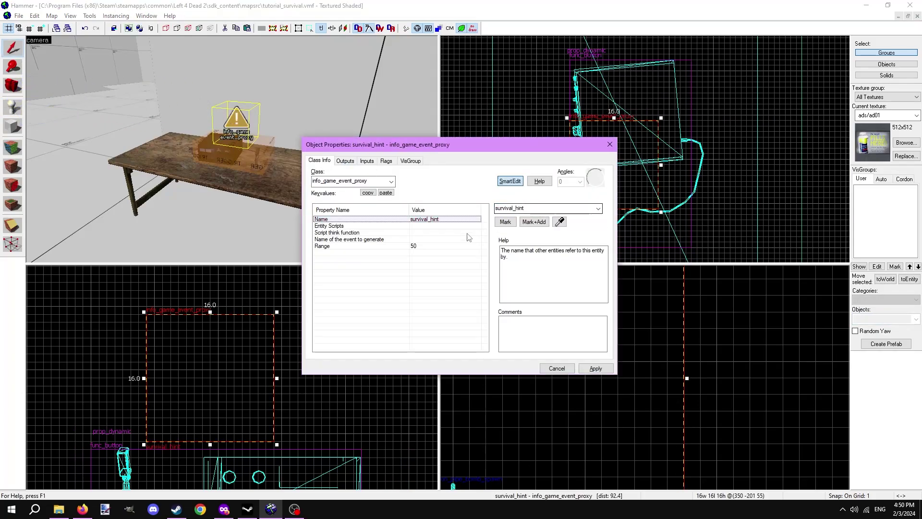
{"action": "key", "text": "Down"}
{"action": "key", "text": "Down"}
{"action": "key", "text": "Down"}
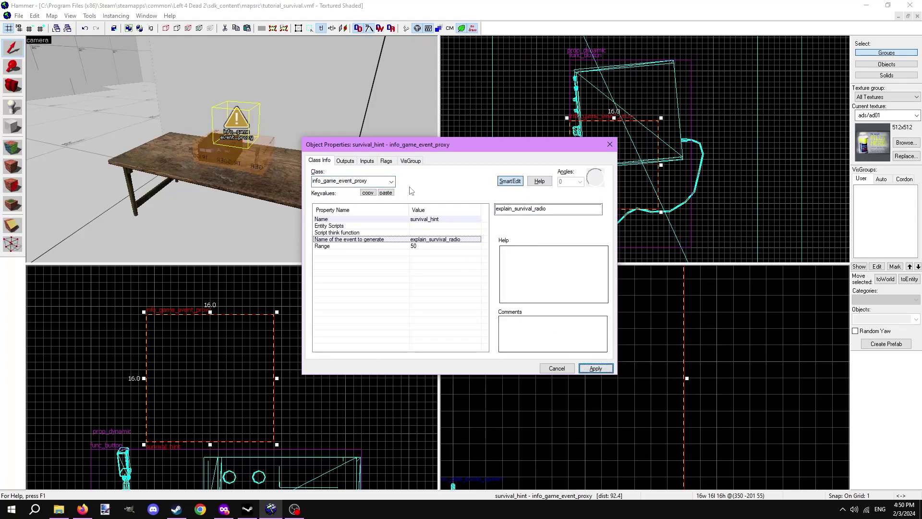
Step: Enable the proxy's Fire Automatically When First Seen flag and apply
{"action": "left_click", "coordinate": [386, 161]}
{"action": "left_click", "coordinate": [327, 176]}
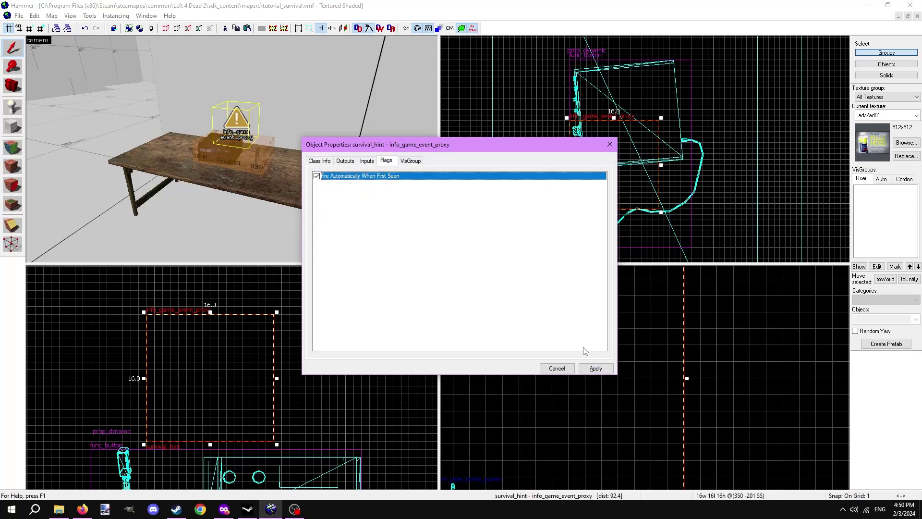
{"action": "left_click", "coordinate": [595, 369]}
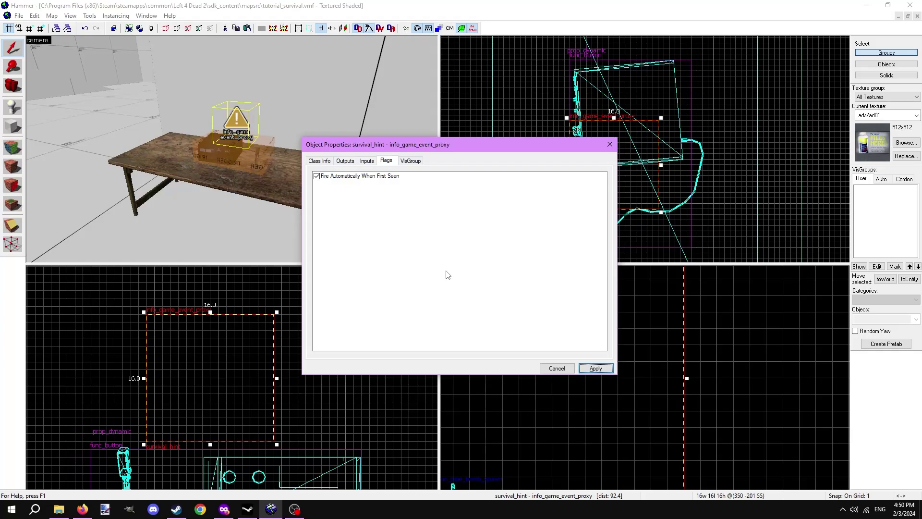
{"action": "left_click", "coordinate": [326, 162]}
{"action": "left_click", "coordinate": [271, 184]}
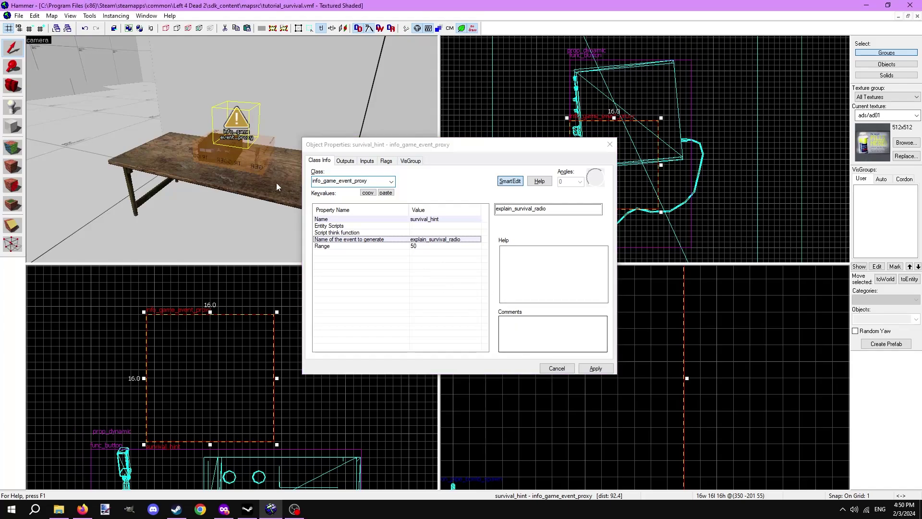
Step: Add a second button output: OnPressed targets survival_hint with input Kill, applied
{"action": "left_click", "coordinate": [246, 165]}
{"action": "left_click", "coordinate": [351, 163]}
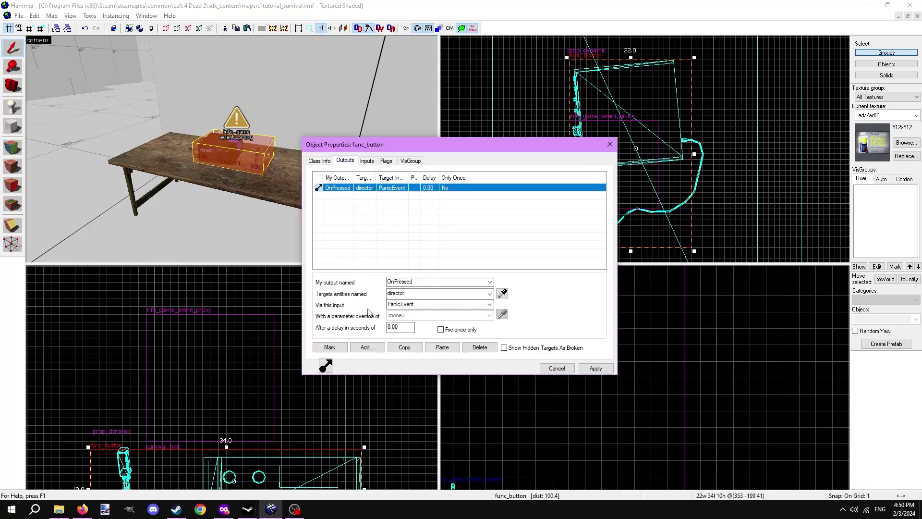
{"action": "left_click", "coordinate": [379, 347]}
{"action": "left_click", "coordinate": [466, 315]}
{"action": "left_click", "coordinate": [489, 293]}
{"action": "left_click", "coordinate": [433, 313]}
{"action": "left_click", "coordinate": [476, 305]}
{"action": "left_click", "coordinate": [431, 350]}
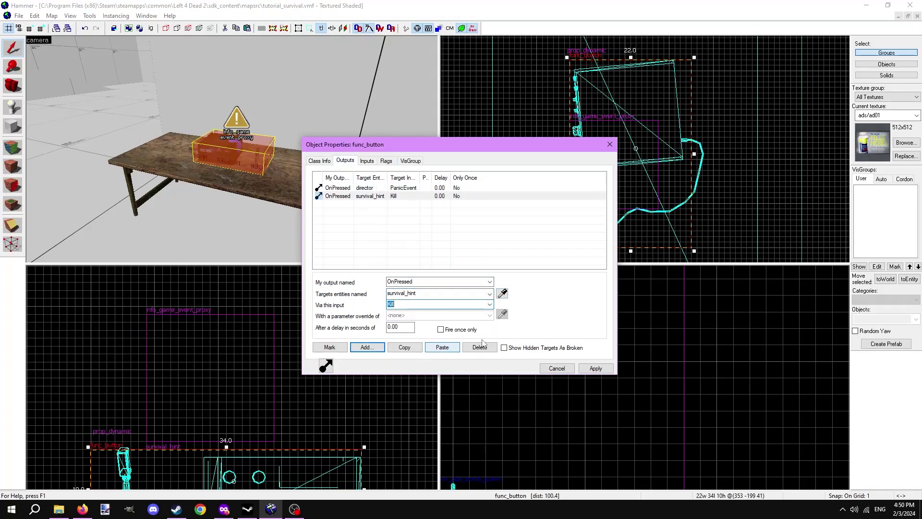
{"action": "left_click", "coordinate": [594, 367]}
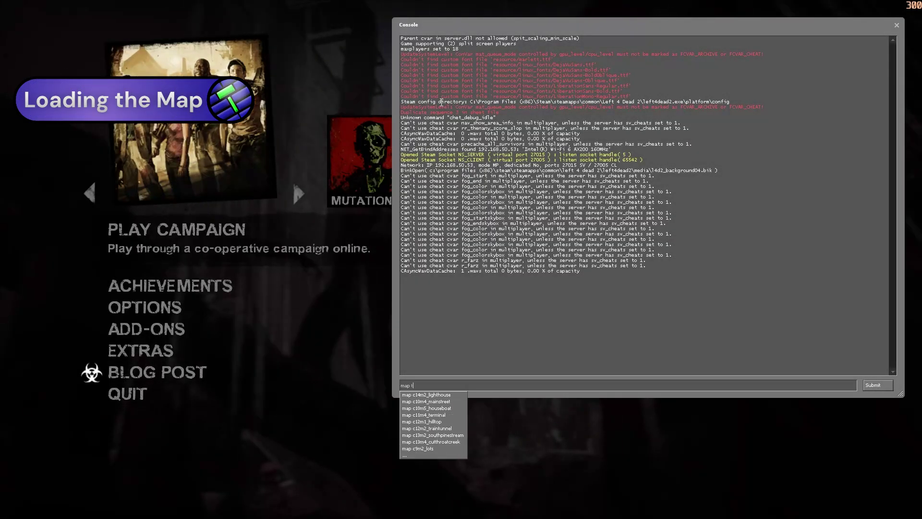
{"action": "type", "text": "tutorial_survival"}
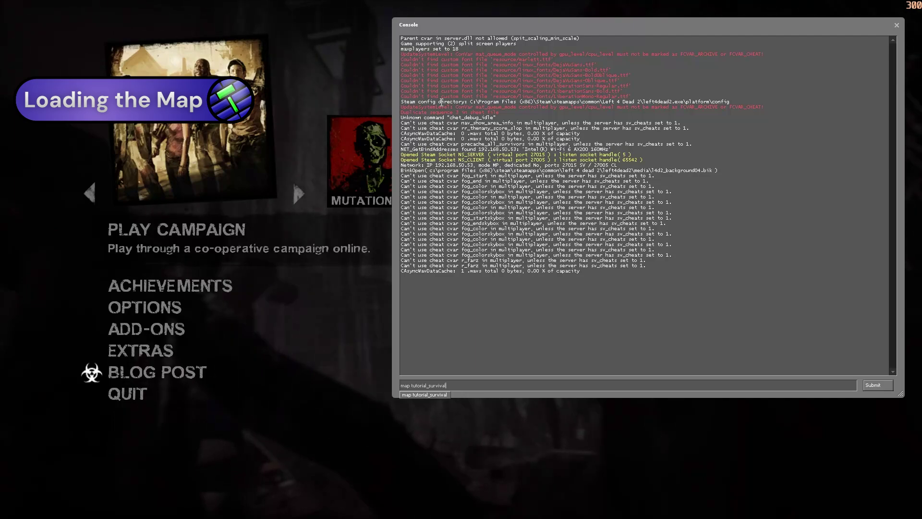
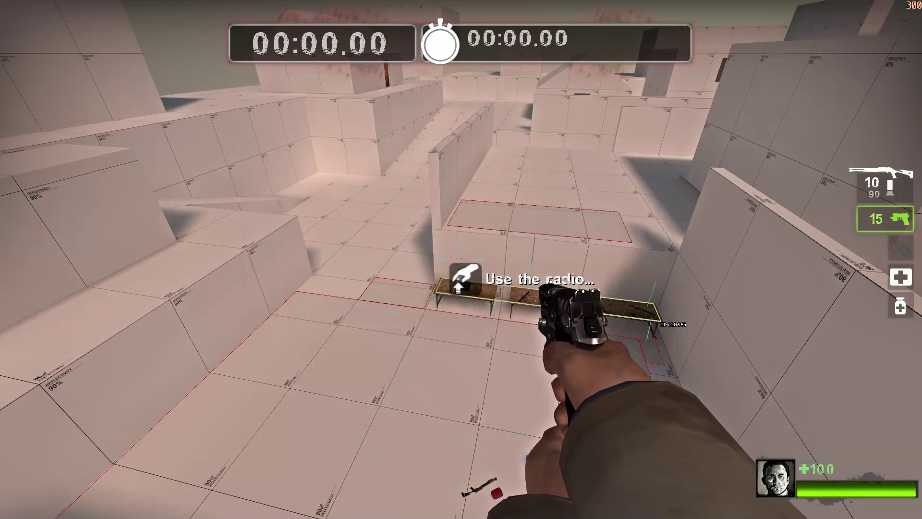
Step: Run nav_select_radius 5000000 in the console, gathering all 512 navmesh areas
{"action": "key", "text": "grave"}
{"action": "type", "text": "na"}
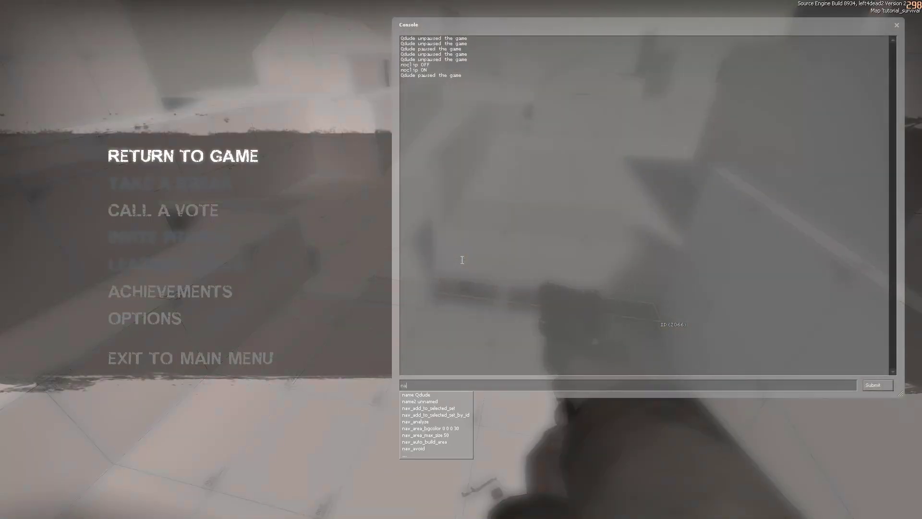
{"action": "type", "text": "v_select_radius 5000000"}
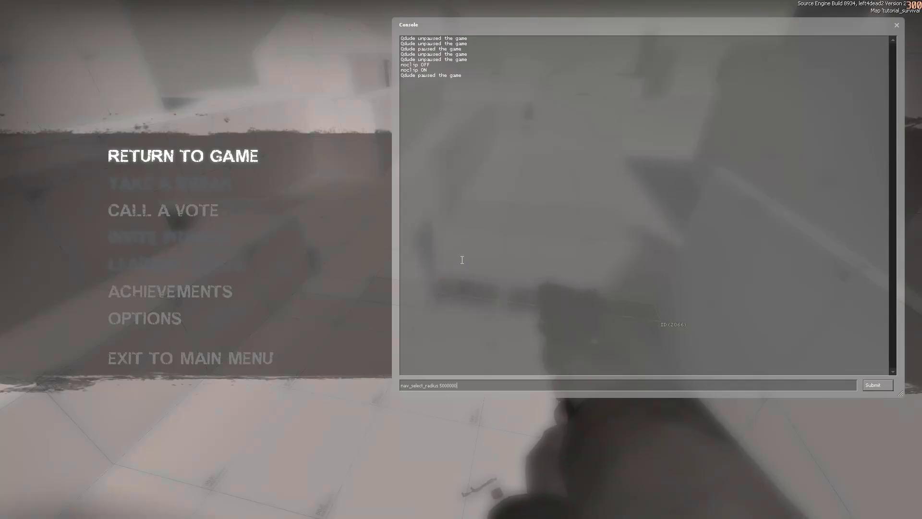
{"action": "key", "text": "Return"}
{"action": "key", "text": "Escape"}
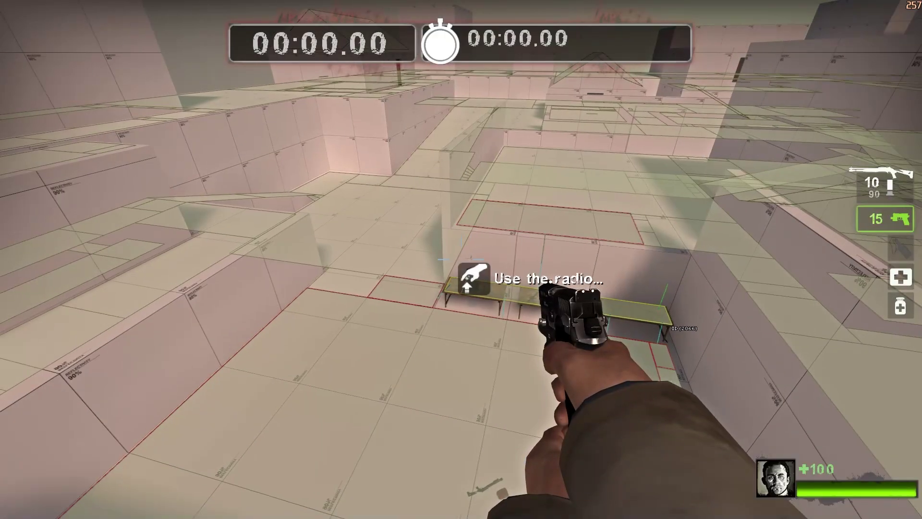
{"action": "key", "text": "grave"}
{"action": "type", "text": "mark BATT"}
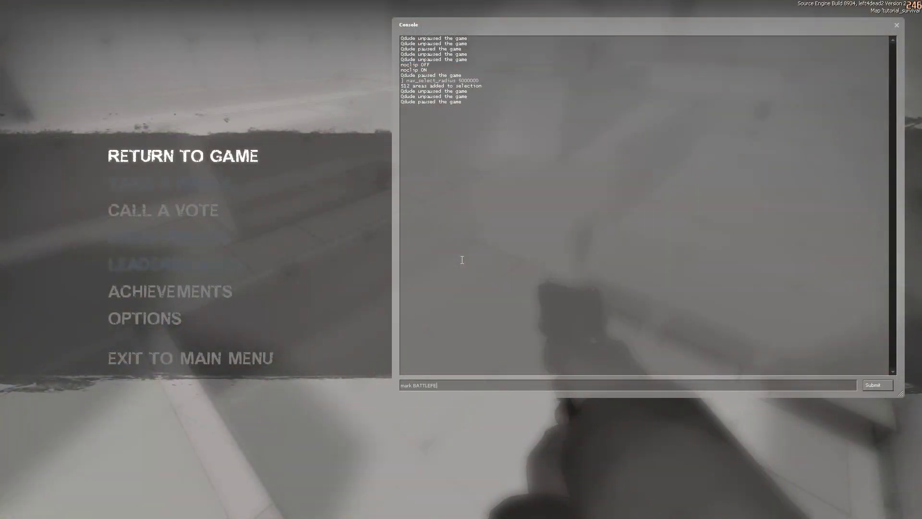
{"action": "type", "text": "LEFIELD"}
Step: Mark the selected areas BATTLEFIELD and NOT_CLEARABLE, then clear the selected set
{"action": "key", "text": "Return"}
{"action": "type", "text": "k "}
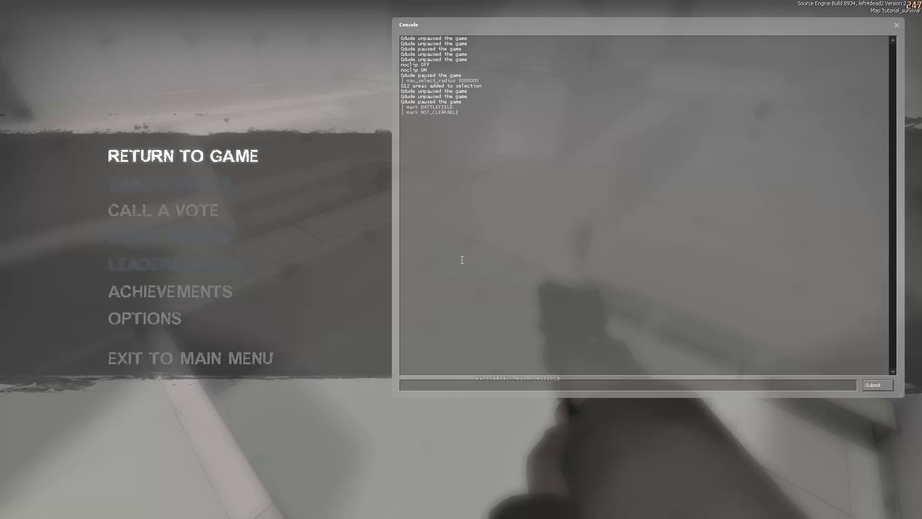
{"action": "type", "text": "nav_c"}
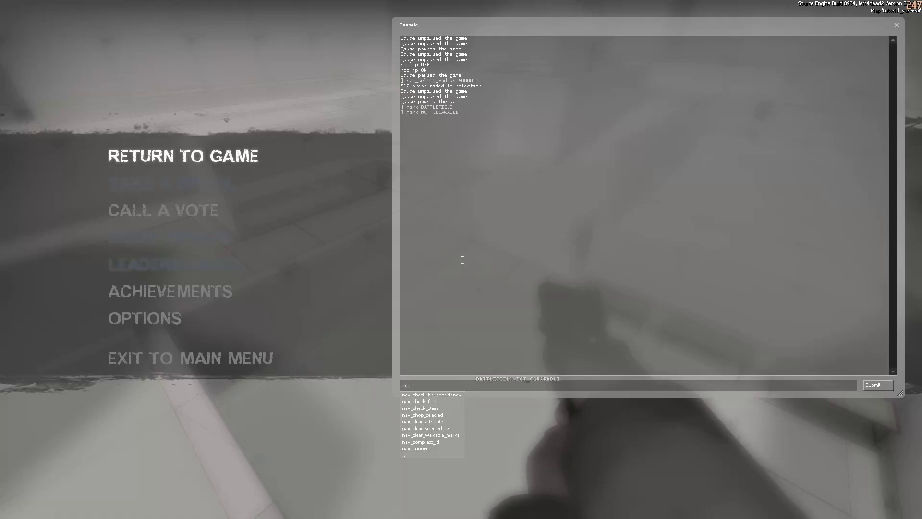
{"action": "type", "text": "lear_selected_set"}
{"action": "key", "text": "Return"}
{"action": "key", "text": "Escape"}
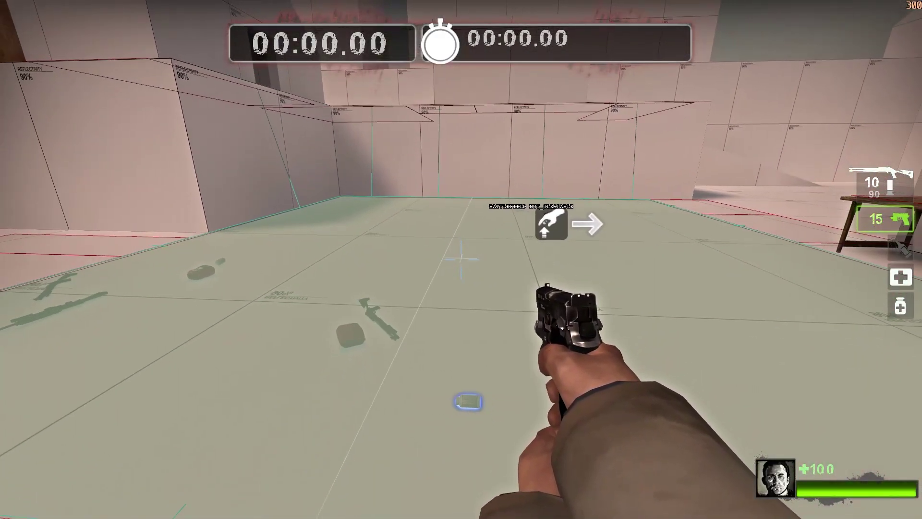
Step: Aim at the survivors' starting area and mark it PLAYER_START
{"action": "key", "text": "grave"}
{"action": "type", "text": "no"}
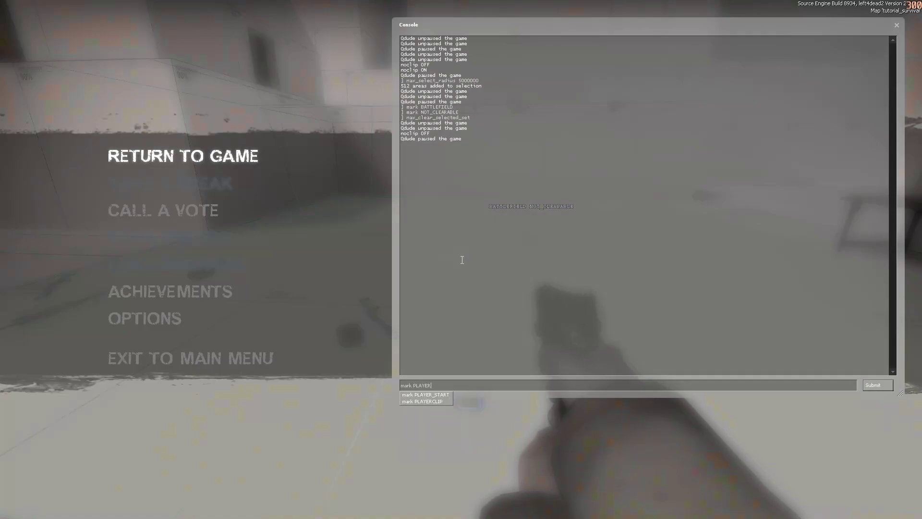
{"action": "type", "text": "_START"}
{"action": "key", "text": "Return"}
{"action": "key", "text": "Escape"}
{"action": "key", "text": "grave"}
{"action": "type", "text": "nav_analyze"}
Step: Run nav_analyze, nav_save and director_start to save the mesh and begin the round
{"action": "key", "text": "Return"}
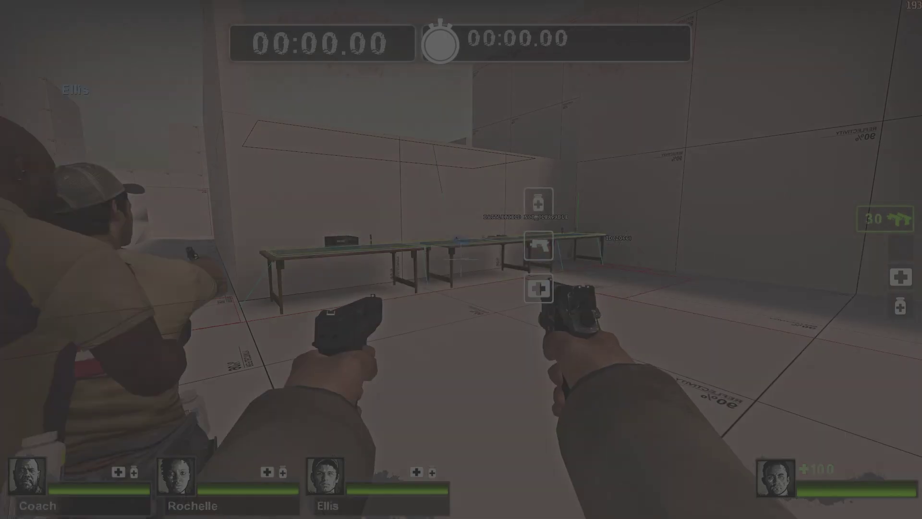
{"action": "key", "text": "grave"}
{"action": "type", "text": "nav_analy"}
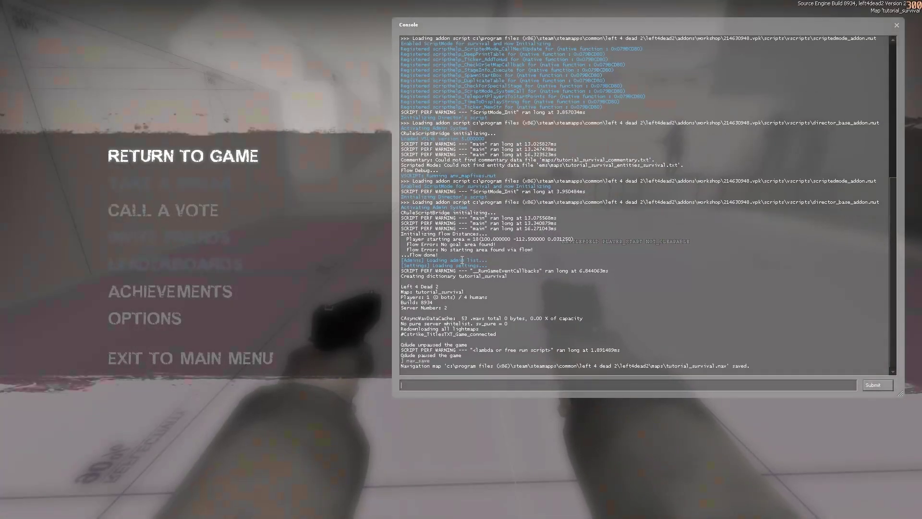
{"action": "key", "text": "grave"}
{"action": "key", "text": "grave"}
{"action": "type", "text": "director_start"}
{"action": "key", "text": "Return"}
{"action": "key", "text": "BackSpace"}
{"action": "key", "text": "grave"}
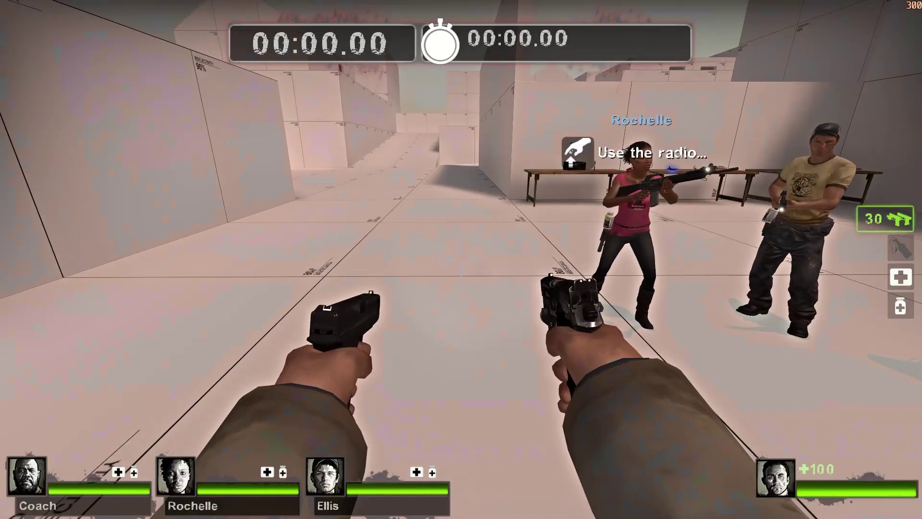
Step: Play-test the survival round: grab a weapon, switch to dual pistols and shoot infected
{"action": "key", "text": "w"}
{"action": "key", "text": "e"}
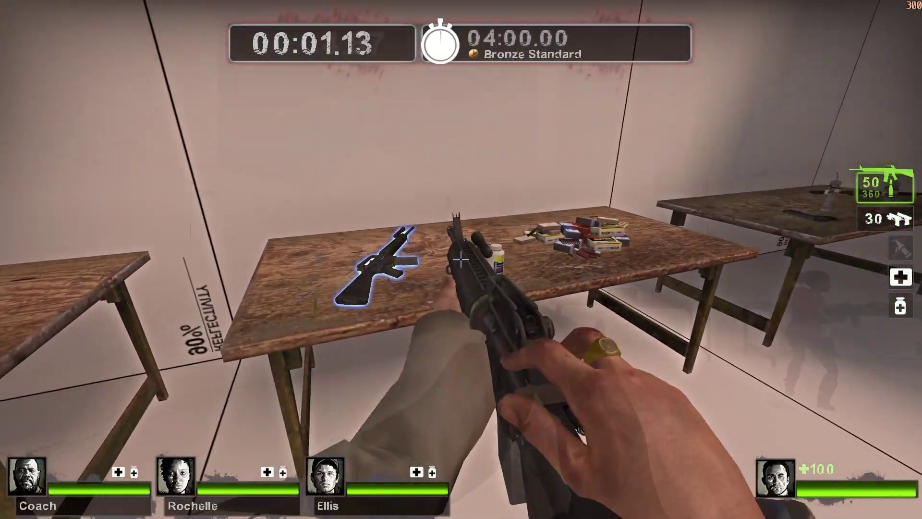
{"action": "key", "text": "2"}
{"action": "left_click", "coordinate": [462, 259]}
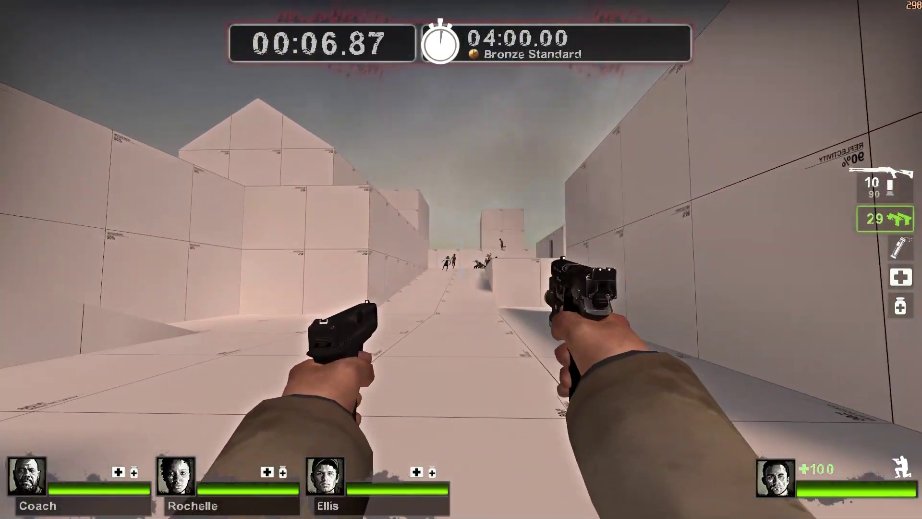
{"action": "left_click", "coordinate": [461, 259]}
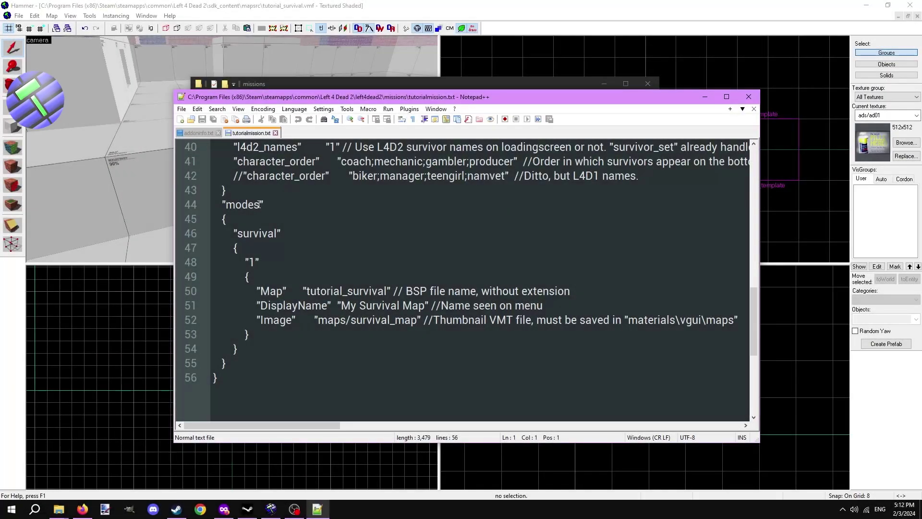